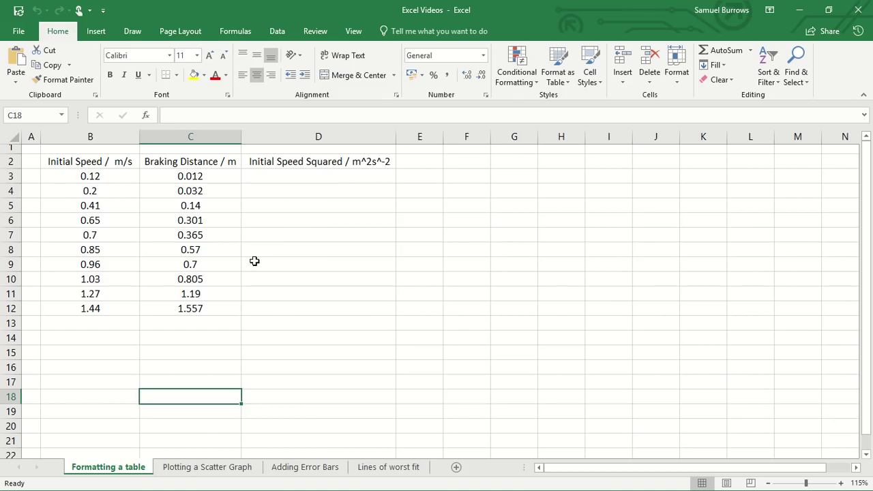
Look through the initial speed values and the column headings of the data table.
key(Left)
key(Up)
key(Up)
key(Up)
key(Up)
key(Up)
key(Up)
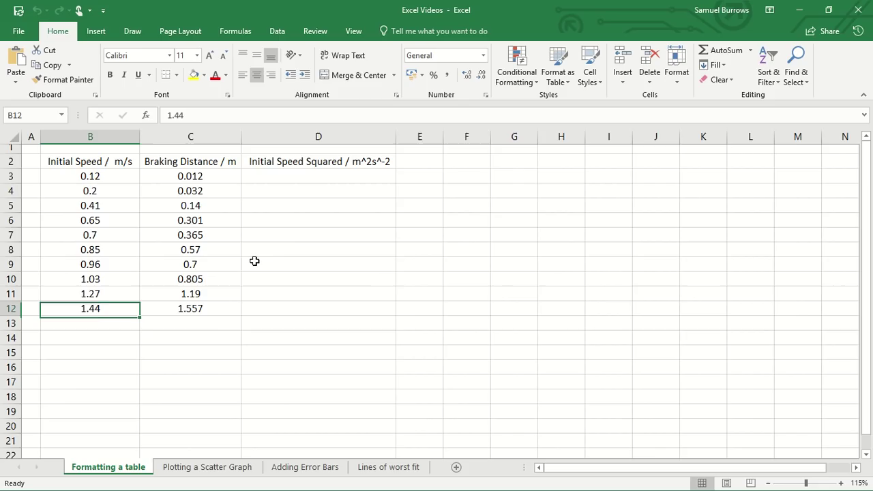
key(Up)
key(Up)
key(Up)
key(Up)
key(Up)
key(Up)
key(Up)
key(Up)
key(Up)
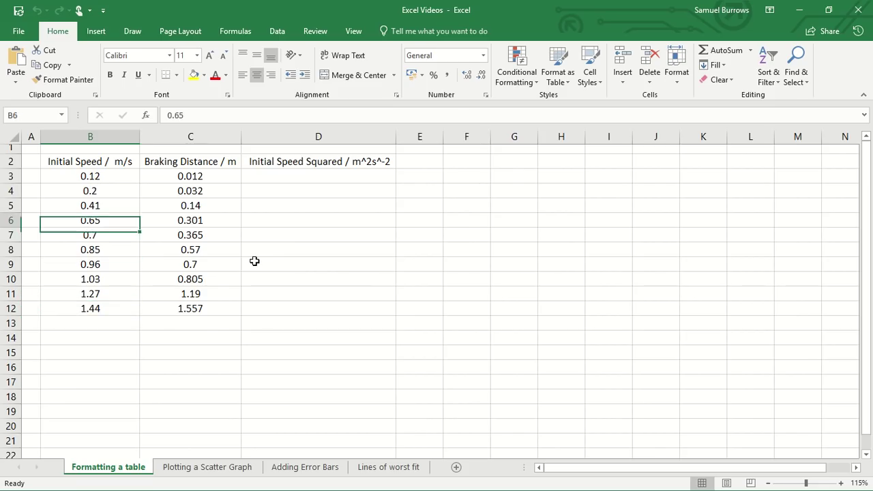
key(Up)
key(Right)
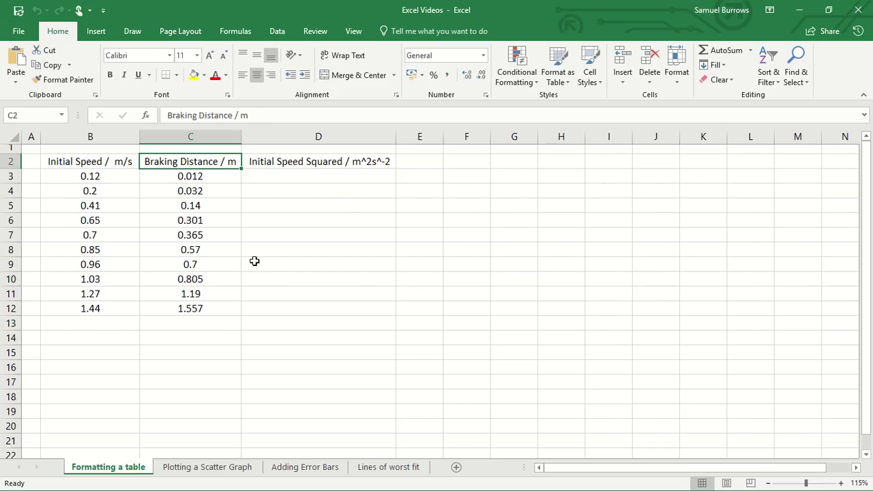
key(Down)
key(Left)
key(Down)
key(Down)
key(Down)
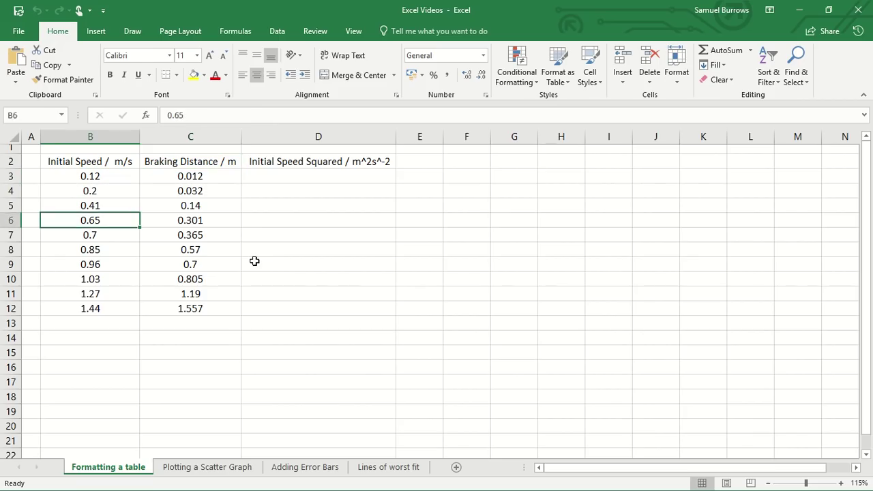
key(Down)
key(Down)
key(Down)
key(Down)
key(Down)
key(Down)
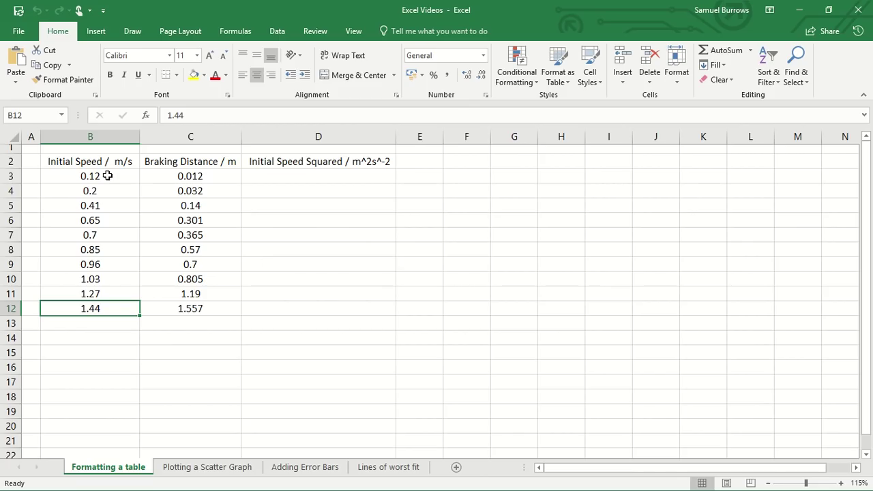
Format the initial speed values in B3:B12 to show two decimal places.
drag(107, 176, 107, 308)
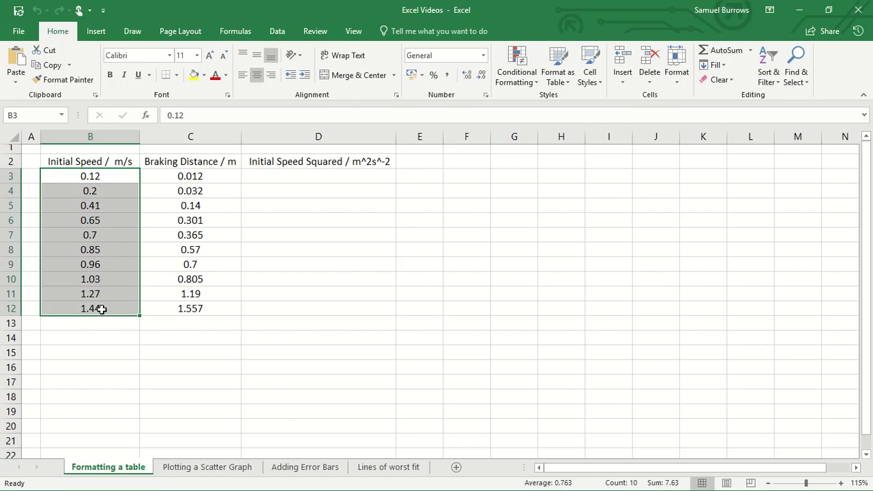
click(467, 77)
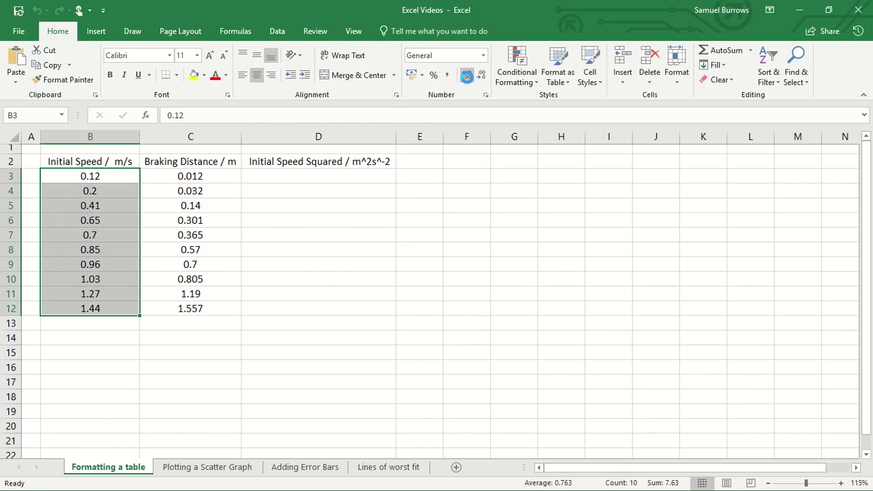
click(467, 77)
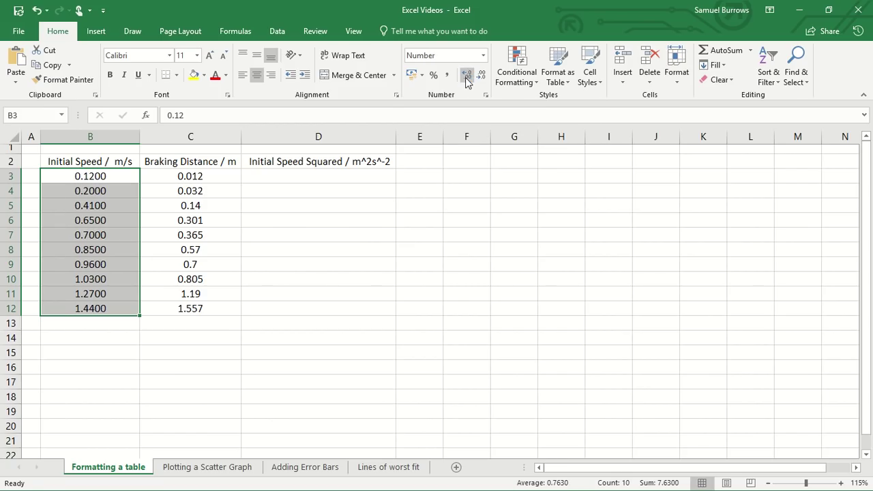
click(475, 77)
click(475, 78)
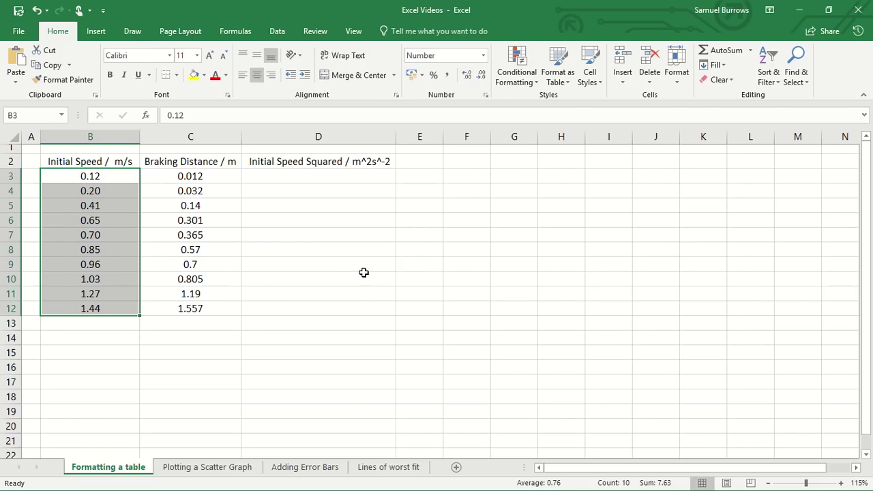
click(142, 351)
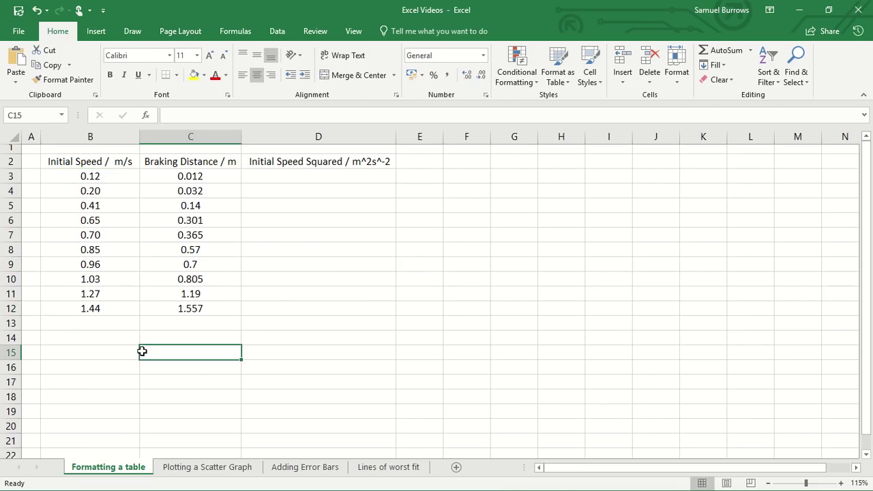
Format the braking distance values in C3:C12 to show three decimal places.
drag(232, 176, 224, 306)
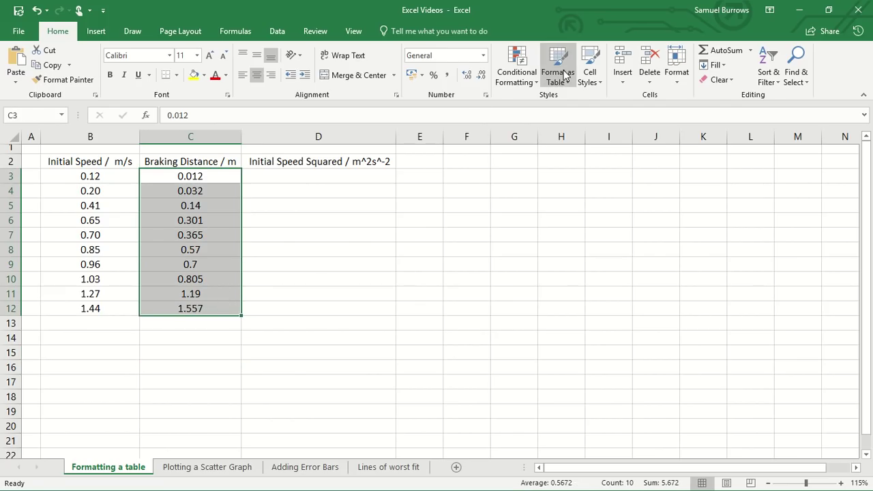
click(468, 77)
click(481, 77)
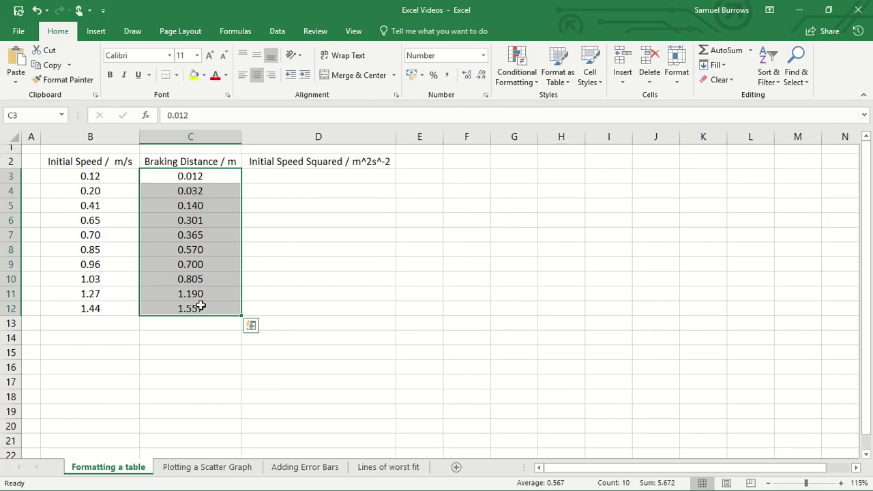
click(191, 335)
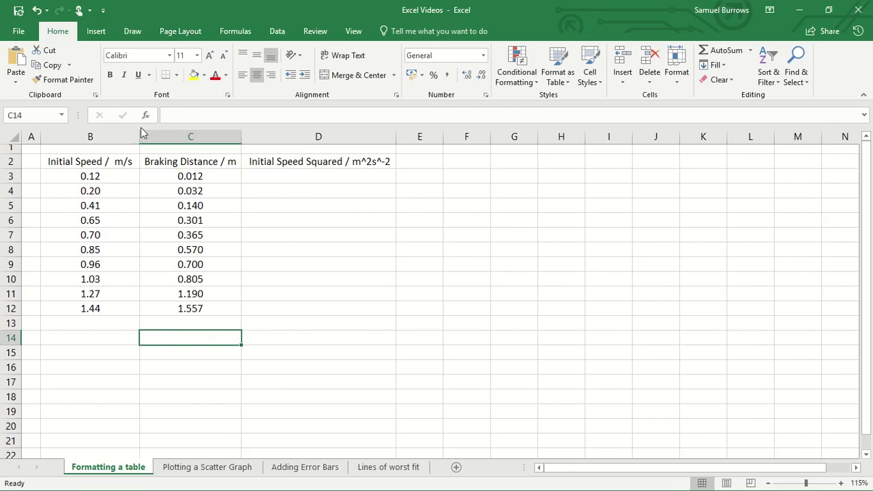
click(124, 161)
drag(124, 161, 303, 159)
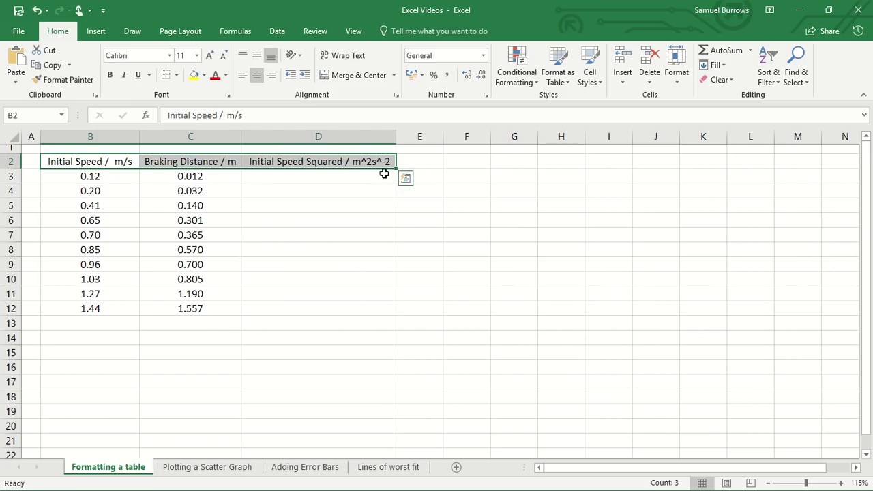
click(348, 227)
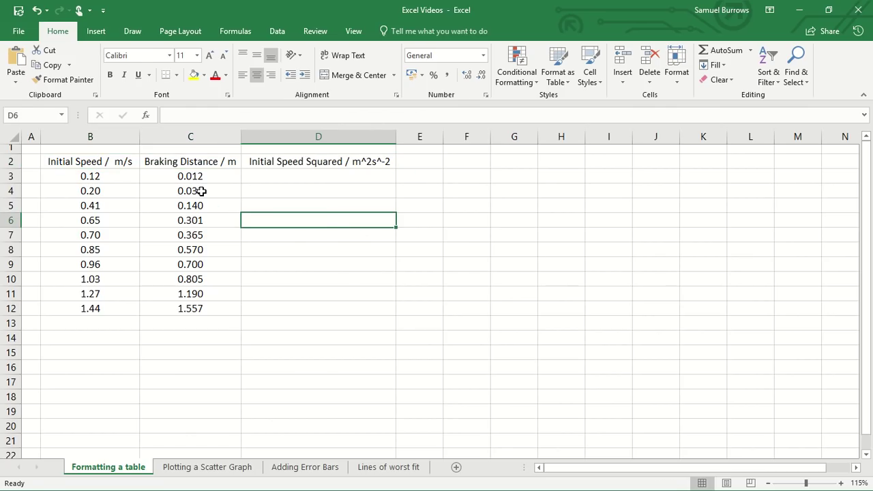
Remove ^2s^-2 from the end of the heading in D2, leaving "Initial Speed Squared / m".
double_click(392, 164)
drag(386, 161, 399, 163)
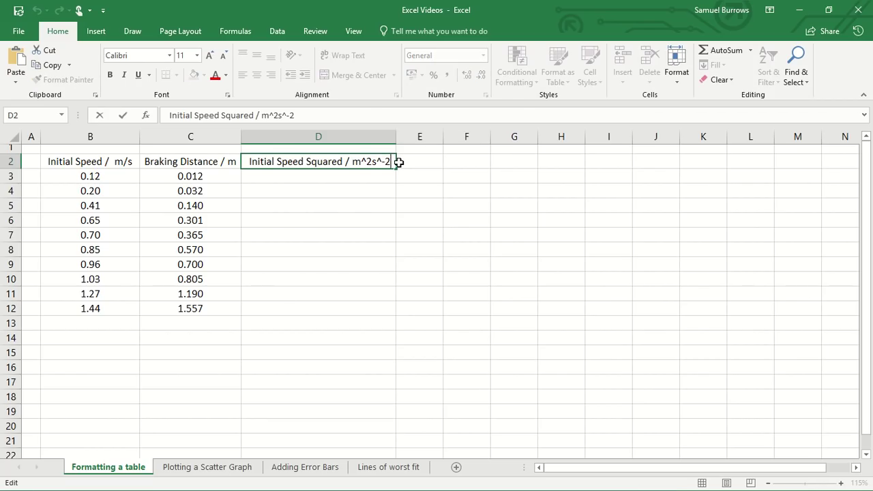
key(BackSpace)
key(BackSpace)
key(BackSpace)
key(BackSpace)
key(BackSpace)
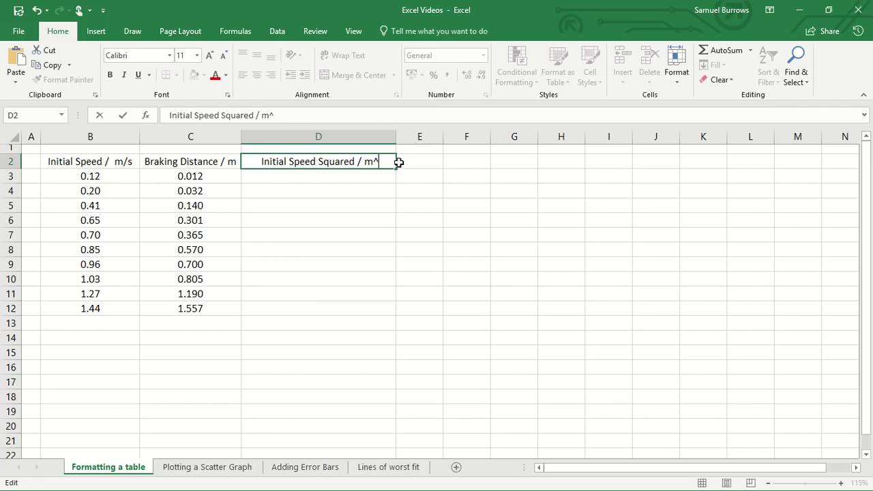
key(BackSpace)
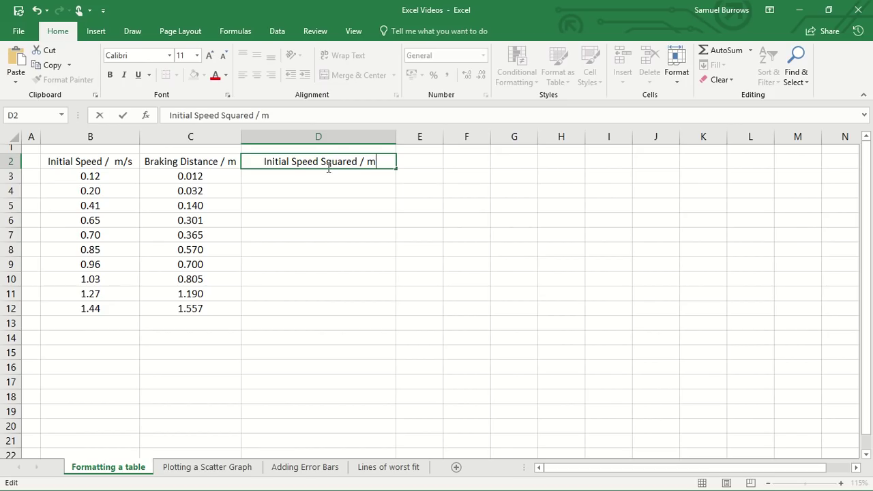
Add a superscript 2 after the m in the D2 heading using the Superscript font effect.
click(228, 96)
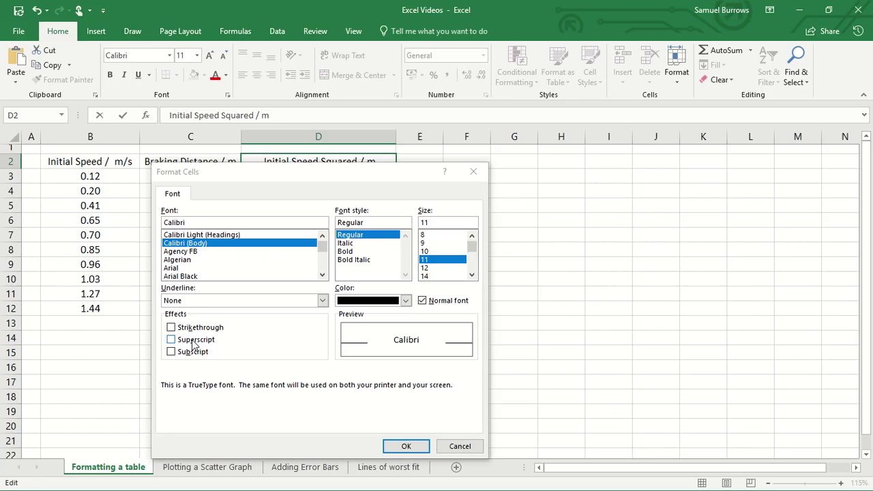
click(193, 340)
click(414, 444)
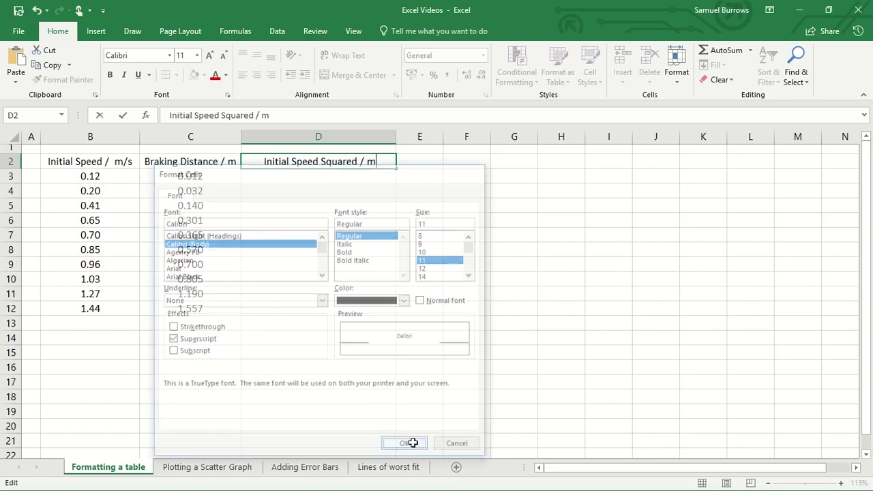
text(2)
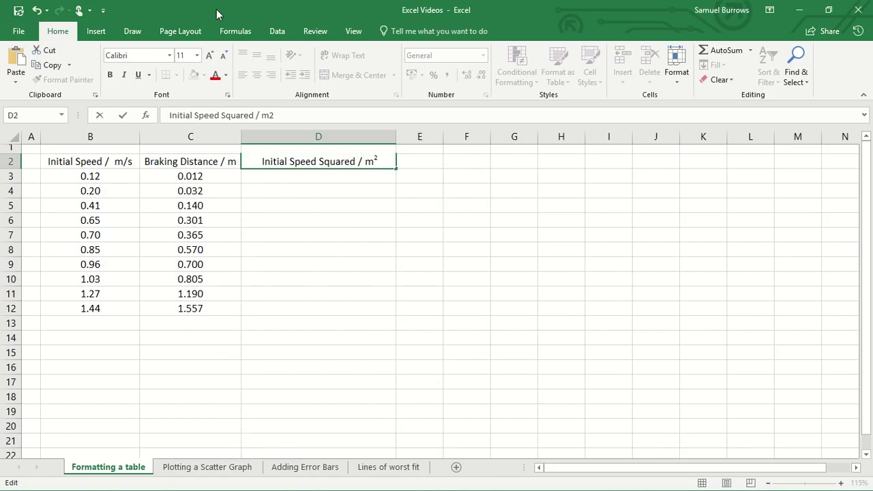
click(228, 97)
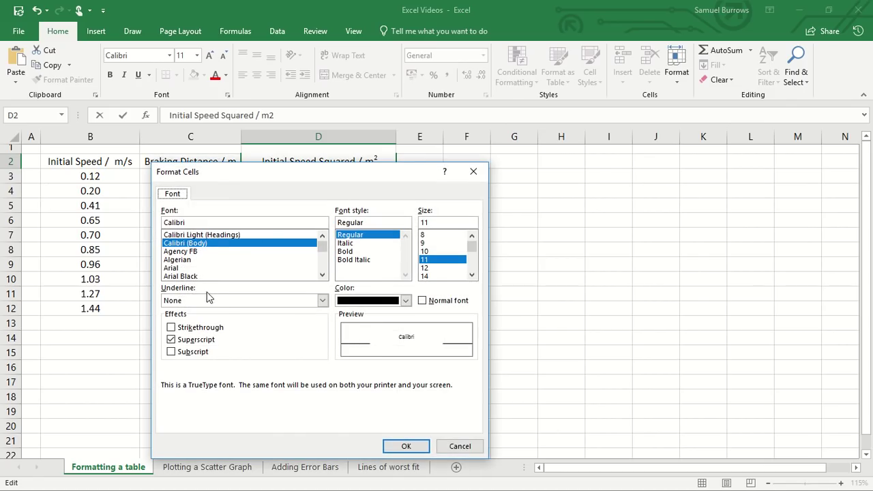
click(171, 341)
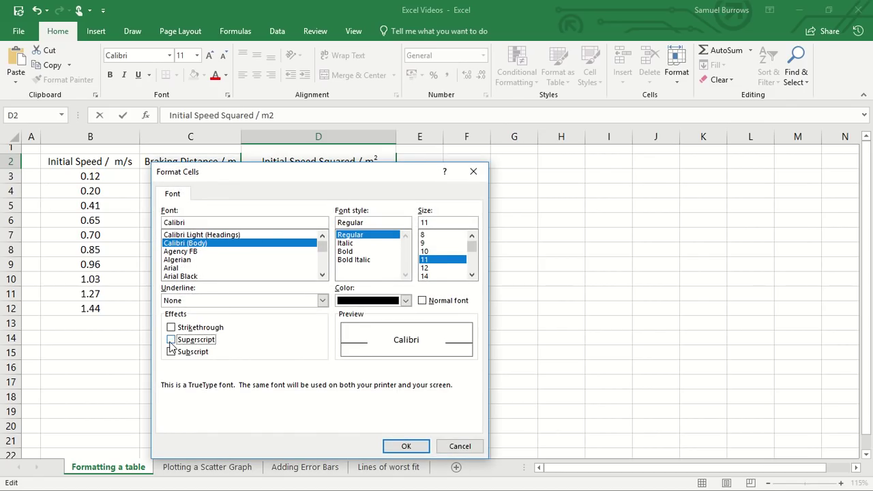
click(407, 446)
text(S)
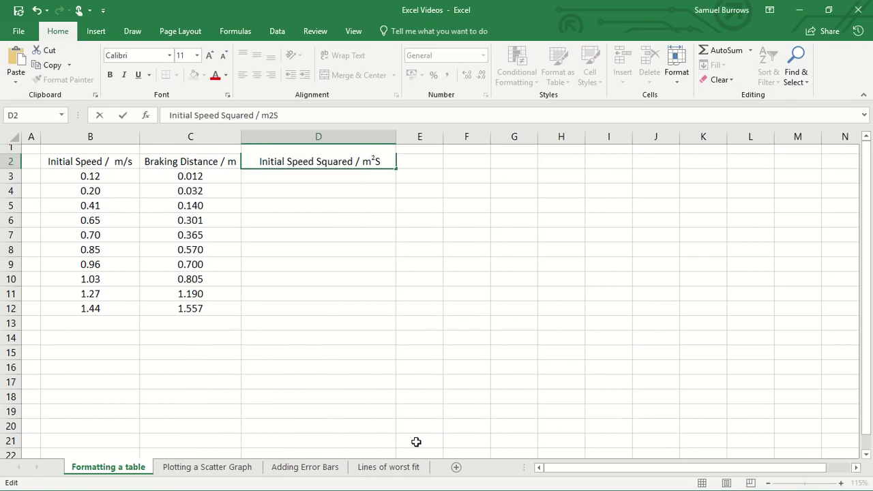
key(BackSpace)
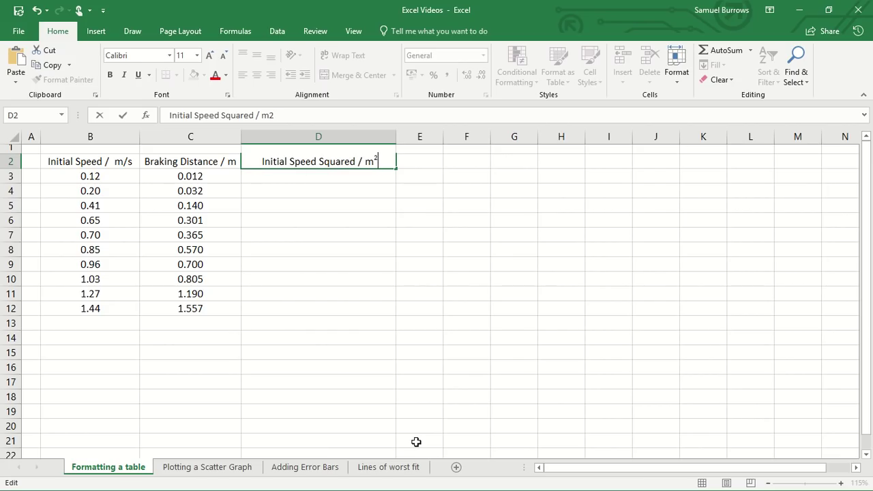
Turn off Superscript for the following text and add a lowercase s after m² in the D2 heading.
click(227, 94)
click(182, 340)
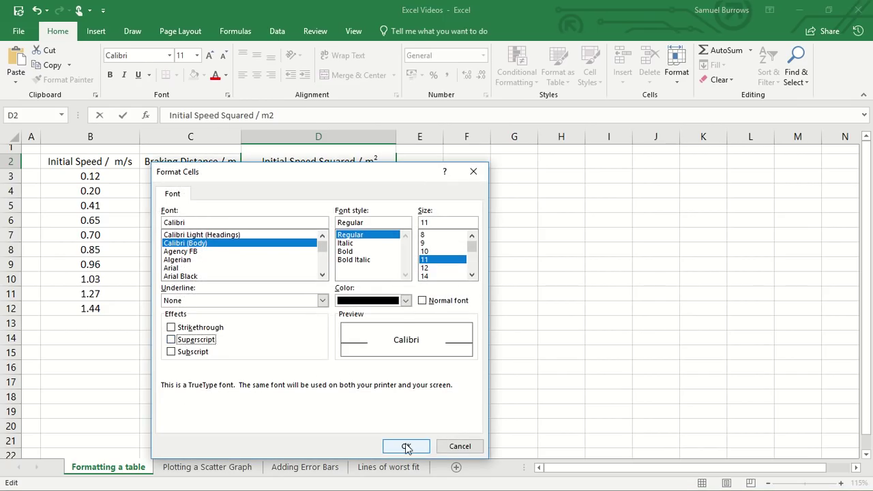
click(406, 446)
text(s)
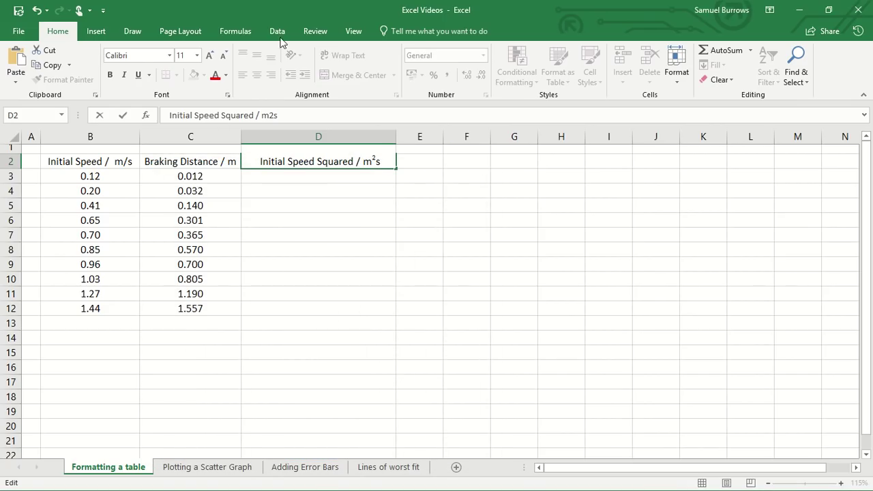
click(228, 94)
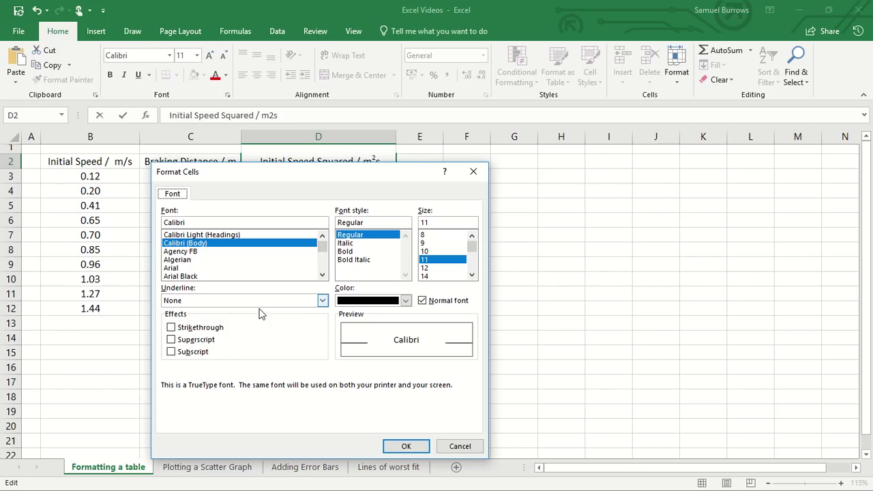
click(196, 340)
click(408, 446)
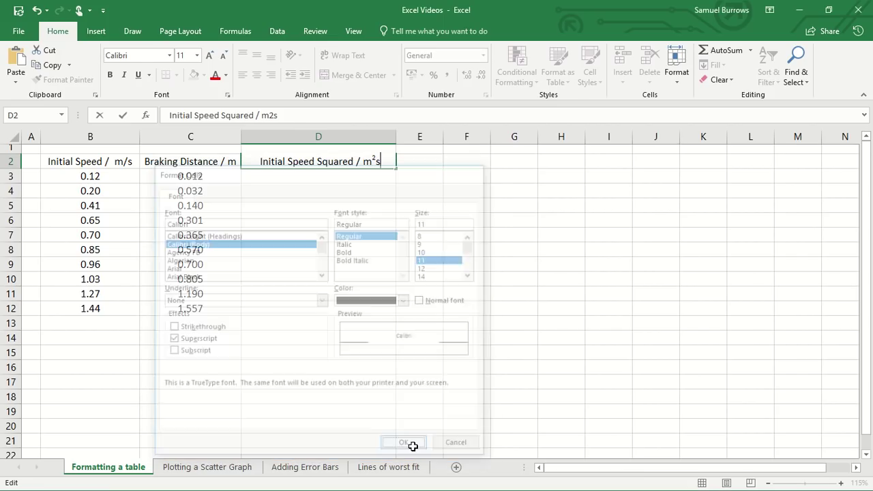
text(2)
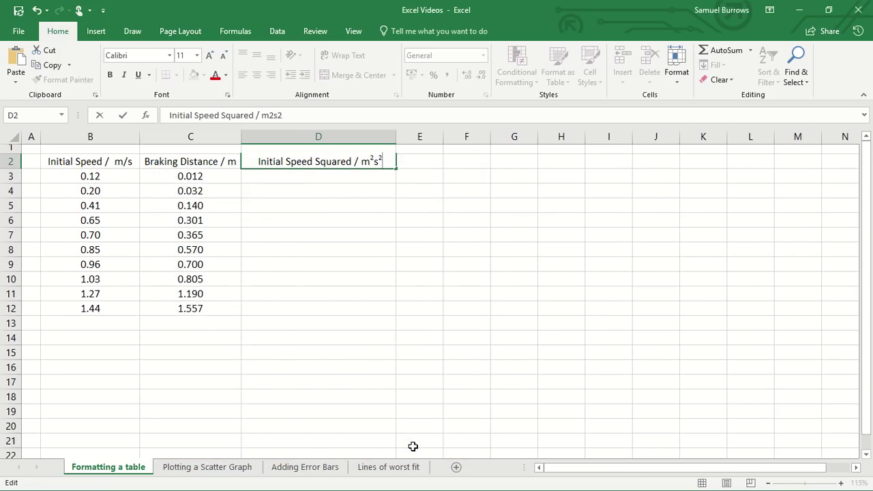
key(BackSpace)
text(-2)
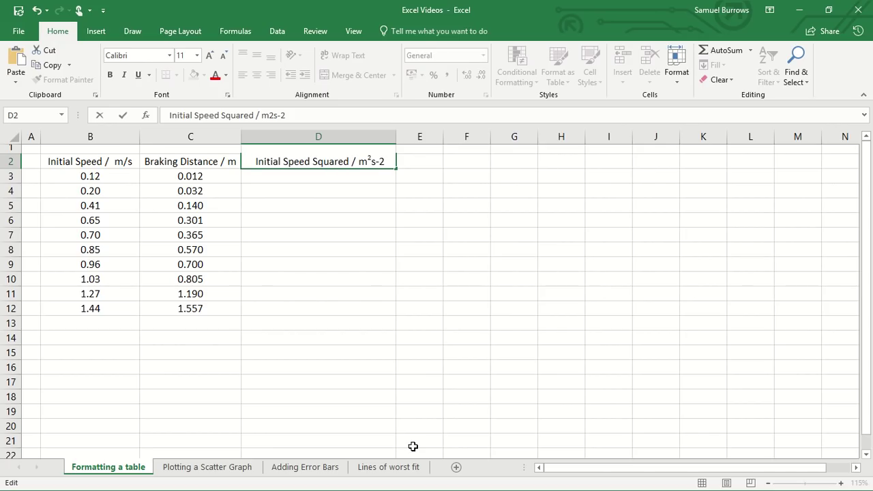
key(BackSpace)
key(BackSpace)
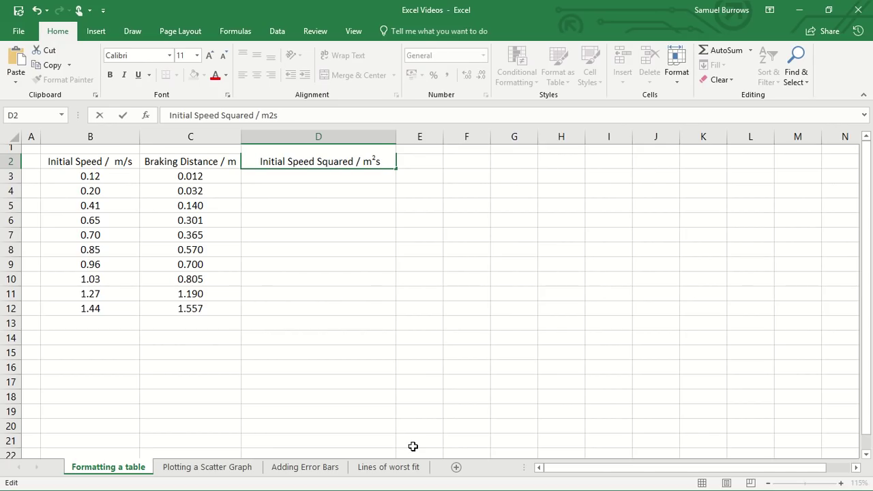
Add -2 in superscript after the s in the D2 heading and commit the cell.
click(227, 95)
click(205, 339)
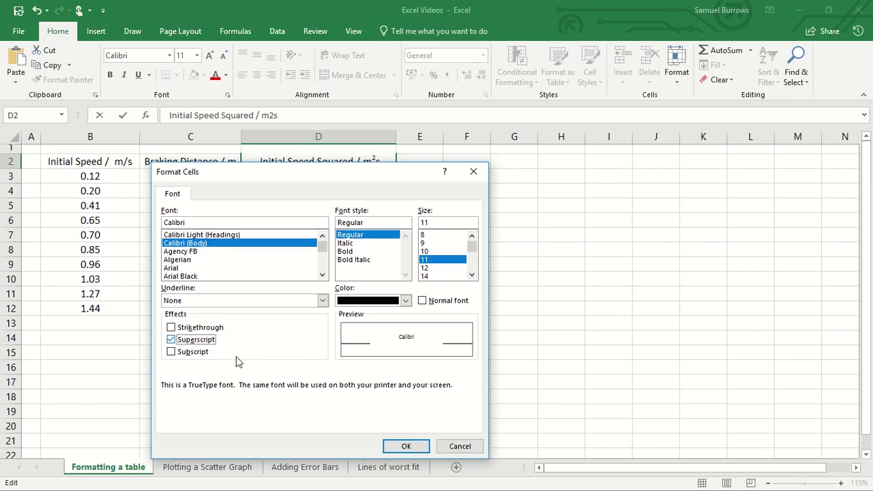
click(404, 446)
text(-2)
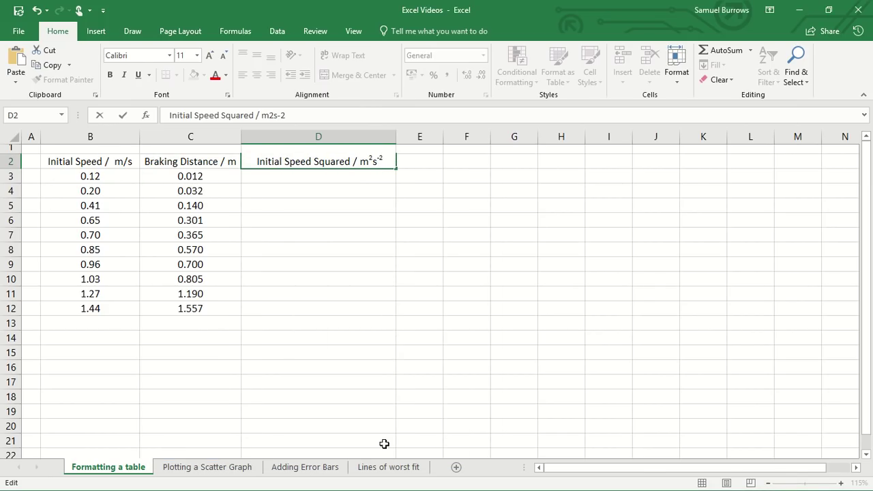
key(Return)
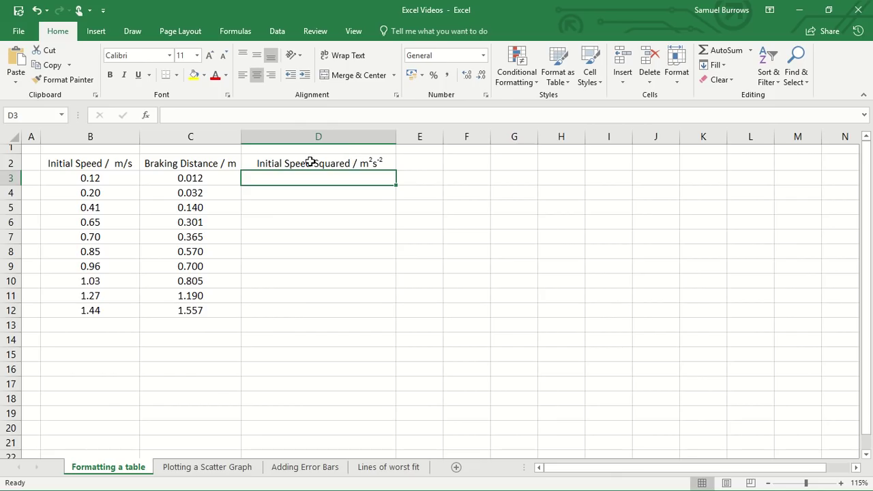
Make the column headings in B2:D2 bold.
drag(264, 162, 122, 157)
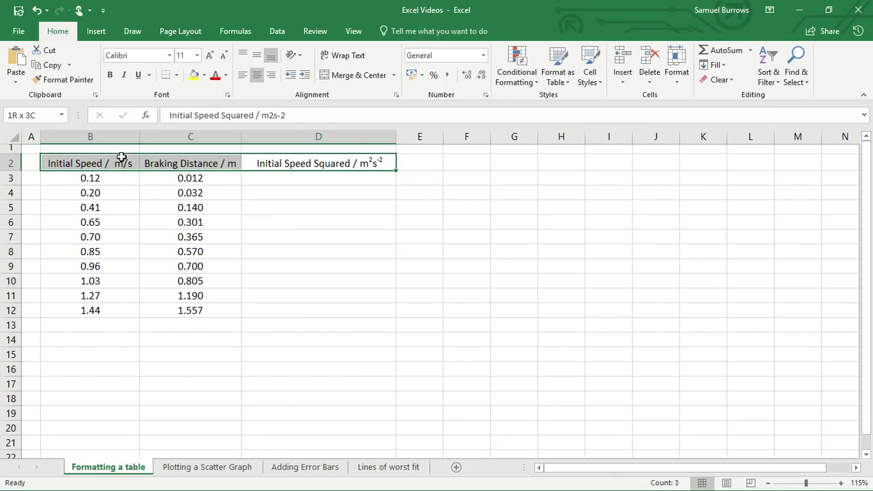
click(110, 75)
click(247, 248)
Apply All Borders and Thick Outside Borders to the whole table, B2:D12.
drag(88, 162, 289, 316)
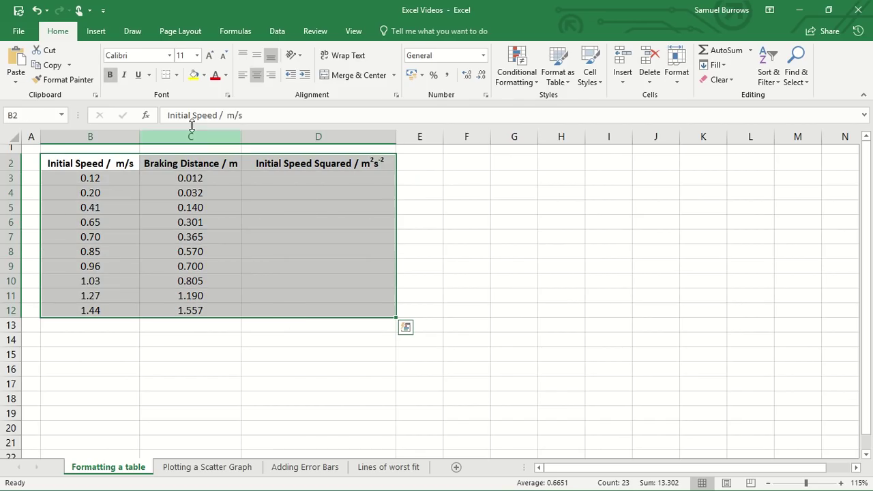
click(176, 75)
click(188, 183)
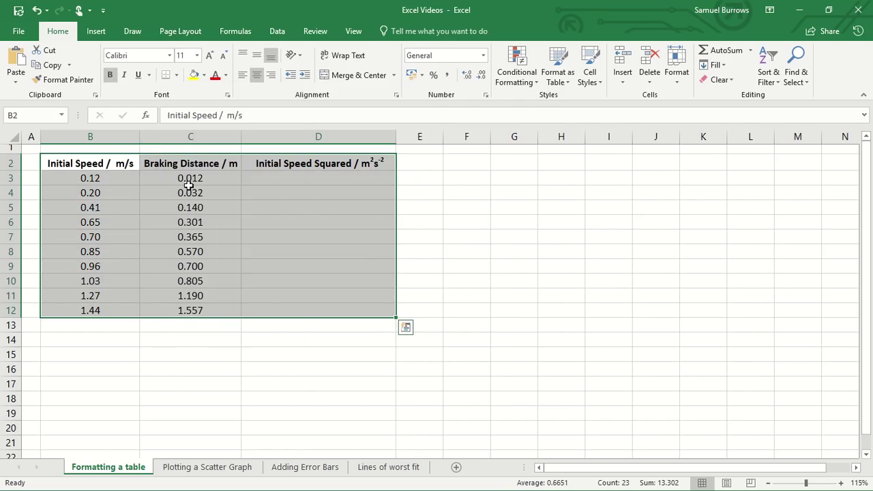
click(176, 75)
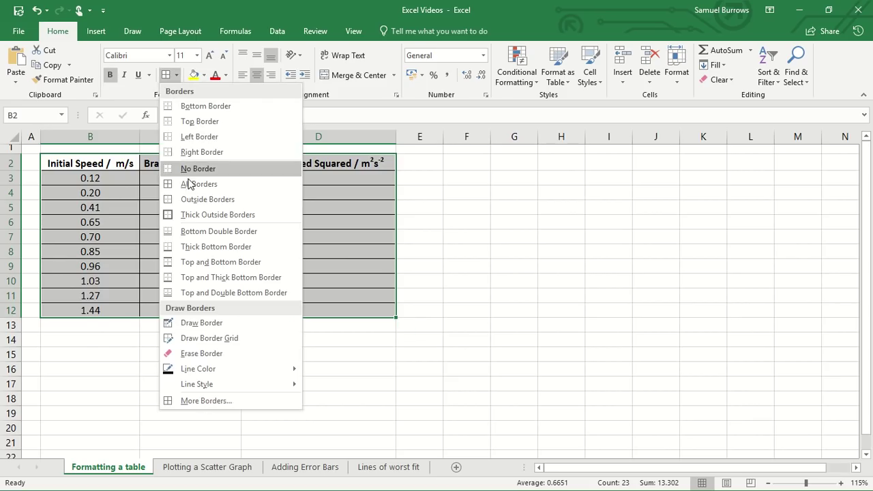
click(202, 214)
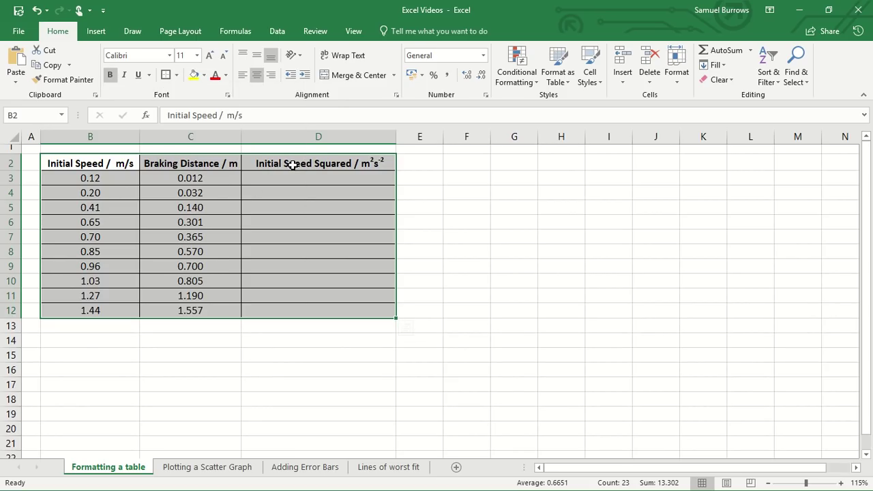
Add a thick outside border around the heading row B2:D2.
drag(292, 165, 111, 166)
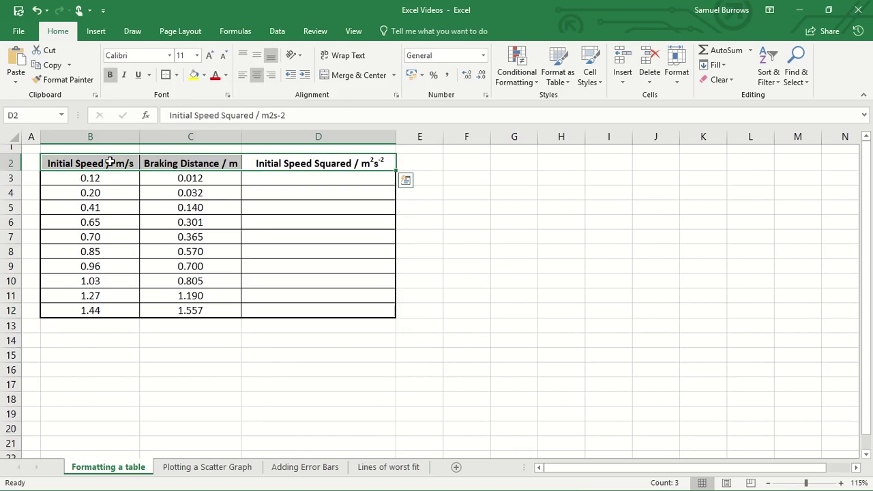
click(173, 78)
click(316, 285)
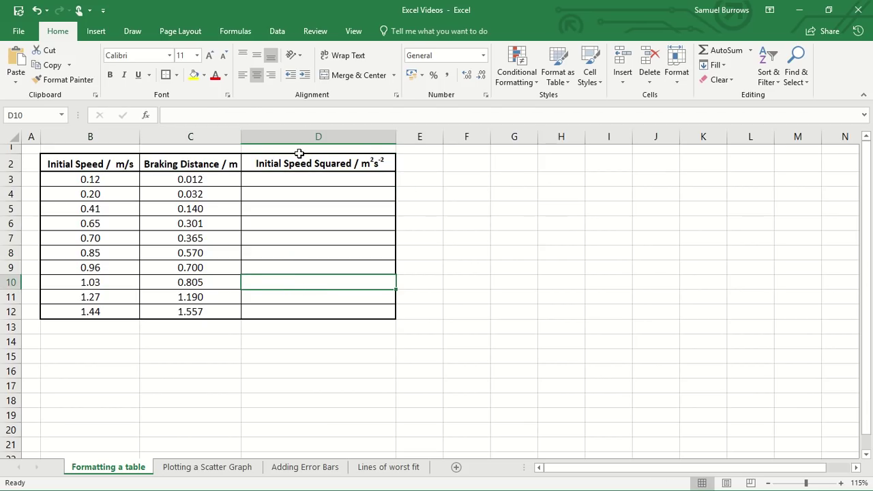
Add a thick outside border around the Braking Distance column, C2:C12, to separate the three columns.
mouse_move(299, 162)
mouse_down()
mouse_move(291, 279)
mouse_move(279, 308)
mouse_up()
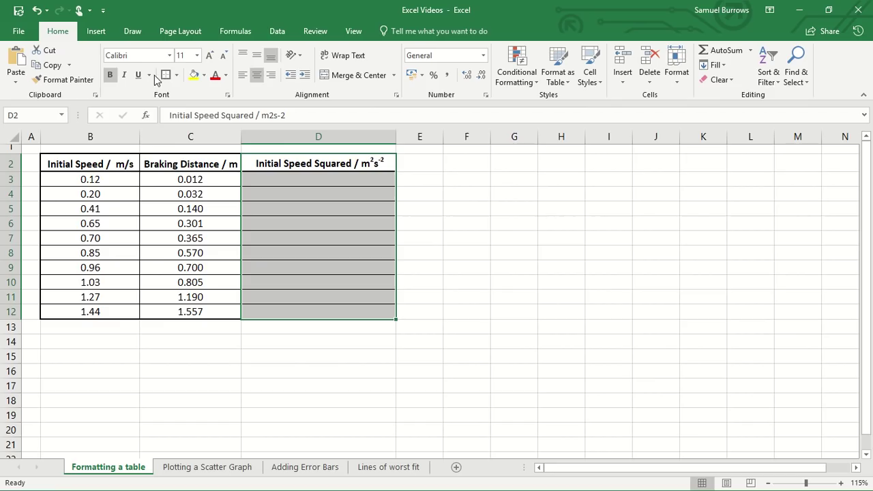
drag(171, 158, 164, 310)
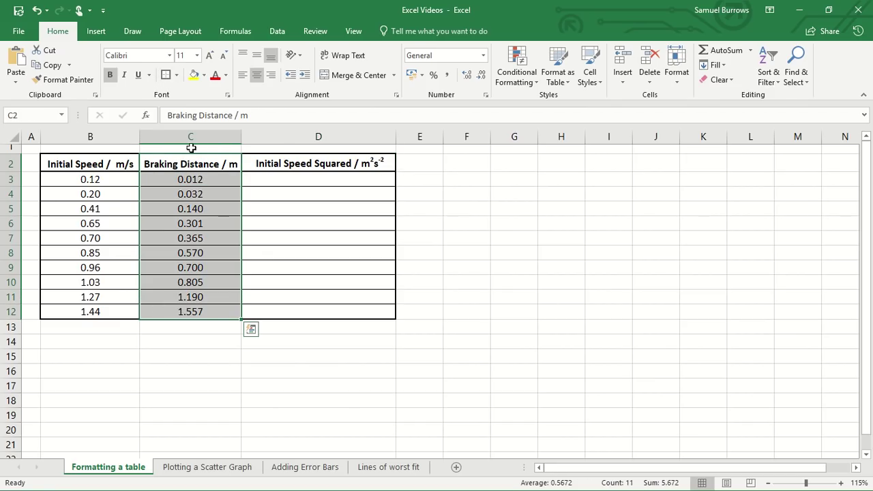
click(168, 75)
click(265, 426)
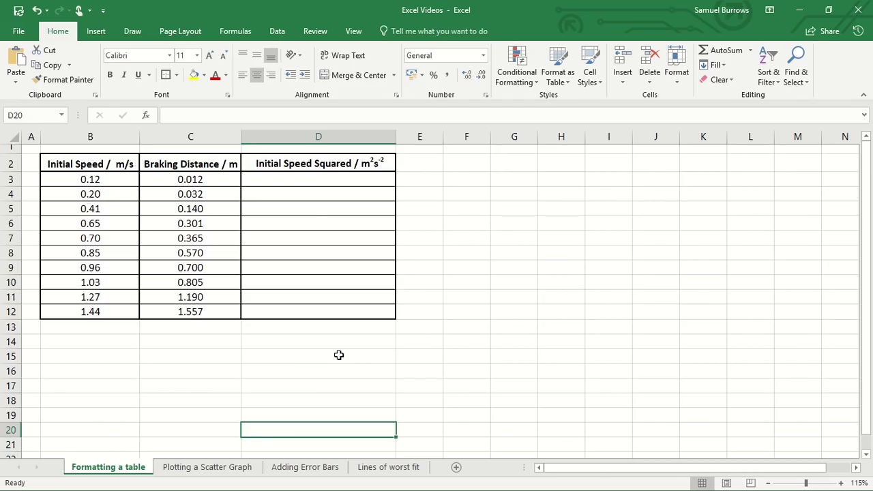
Enter the formula =B3^2 in D3 to square the first initial speed.
click(325, 178)
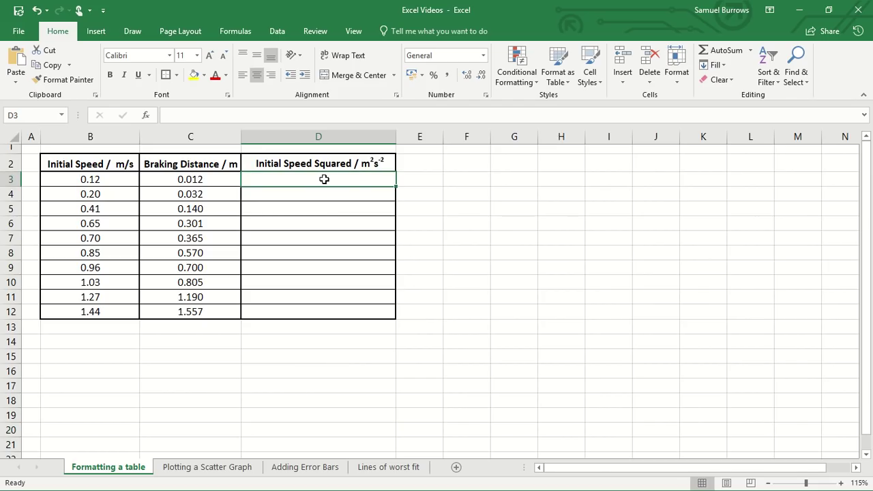
text(=)
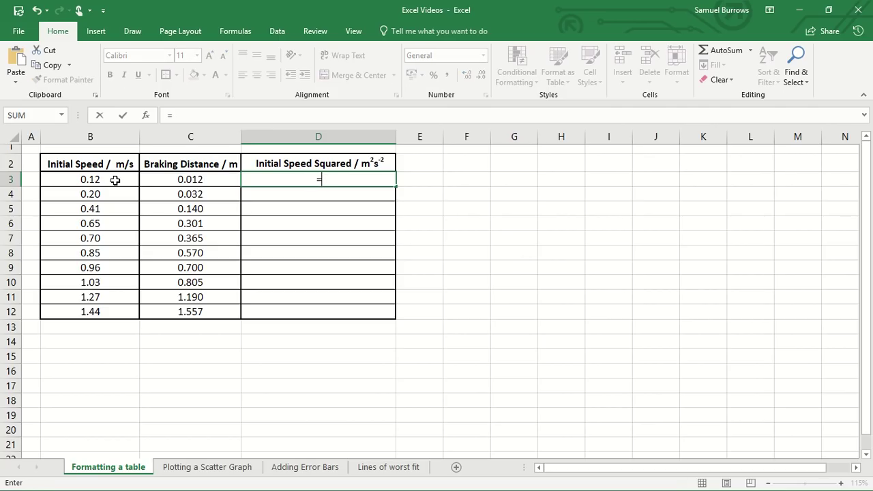
click(115, 180)
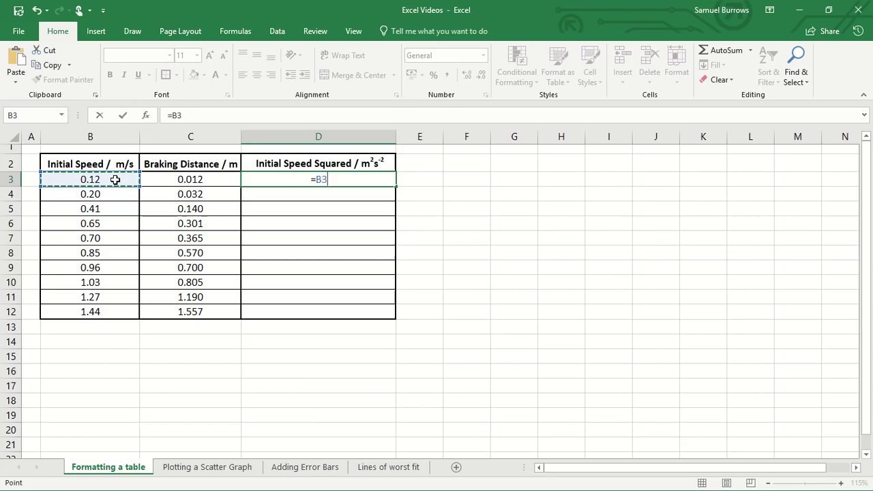
text(^)
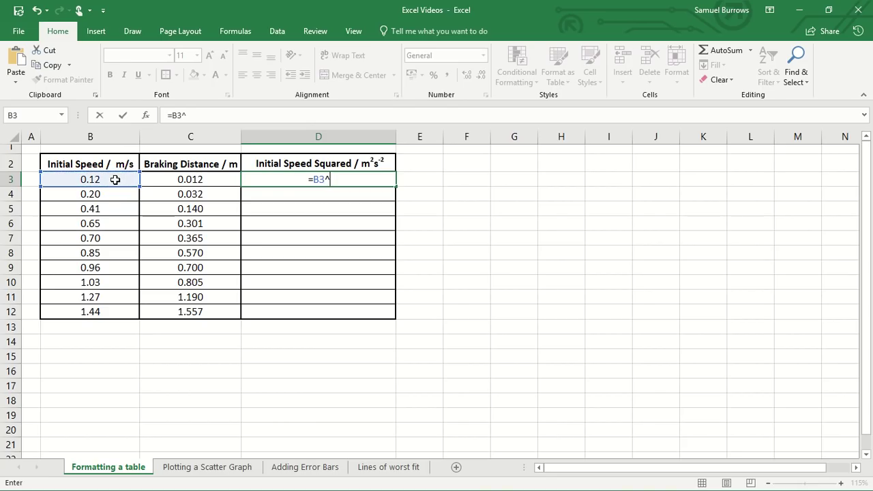
text(2)
key(Return)
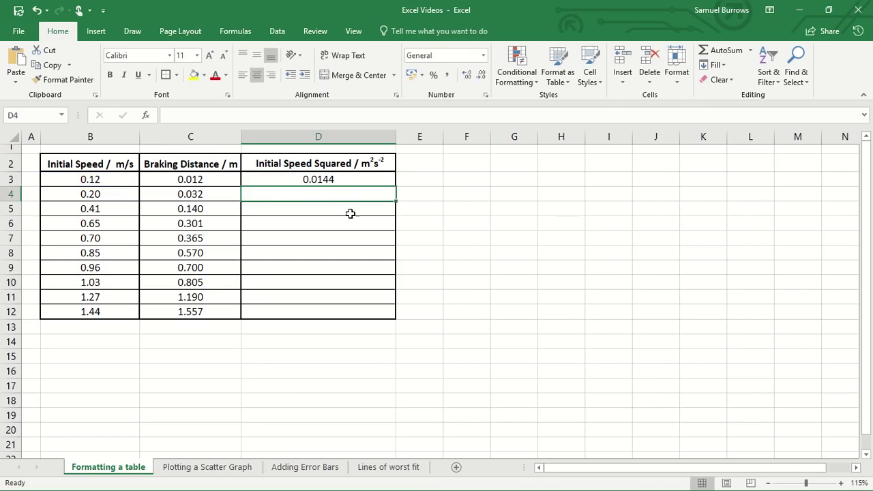
Fill the D3 formula down to D12 using the Fill Without Formatting option.
click(380, 178)
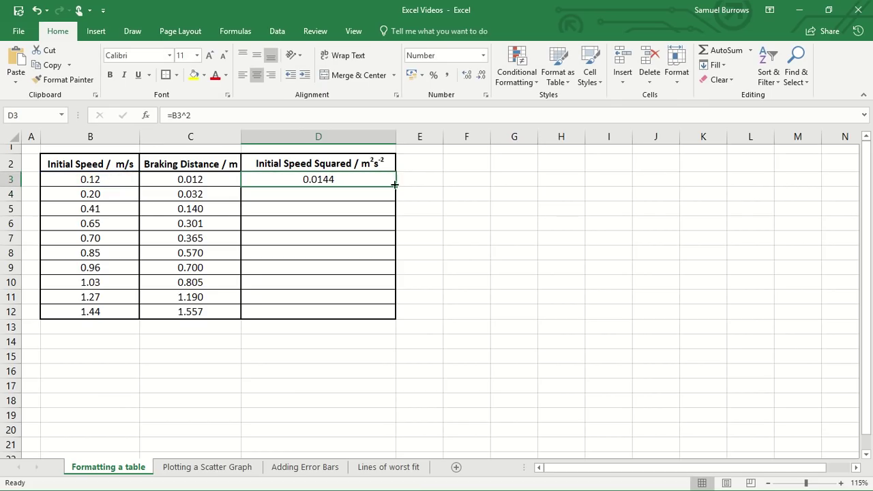
drag(397, 185, 381, 312)
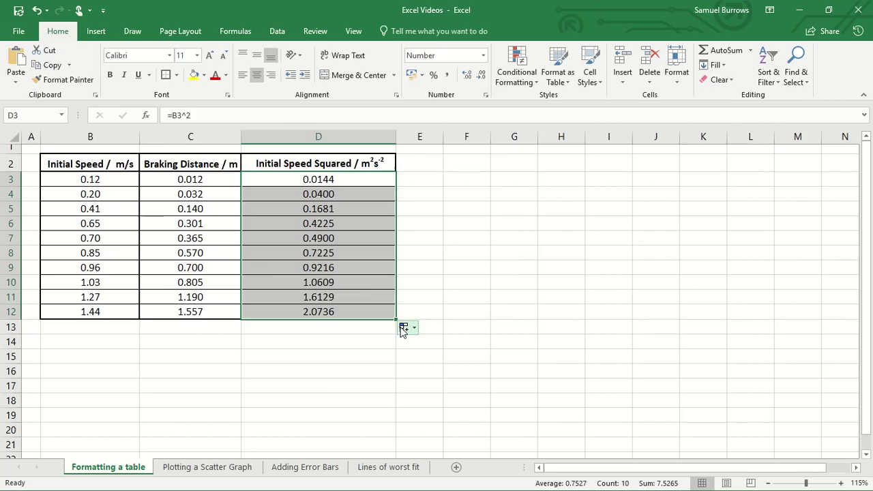
click(406, 327)
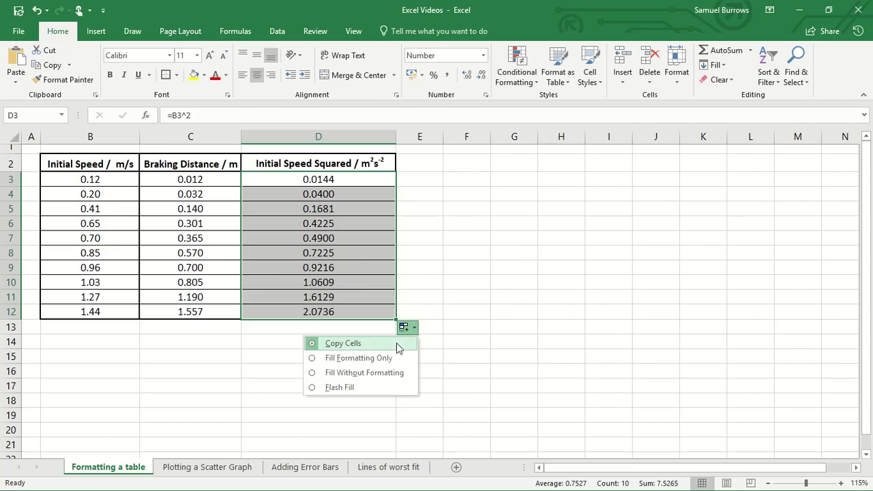
click(386, 375)
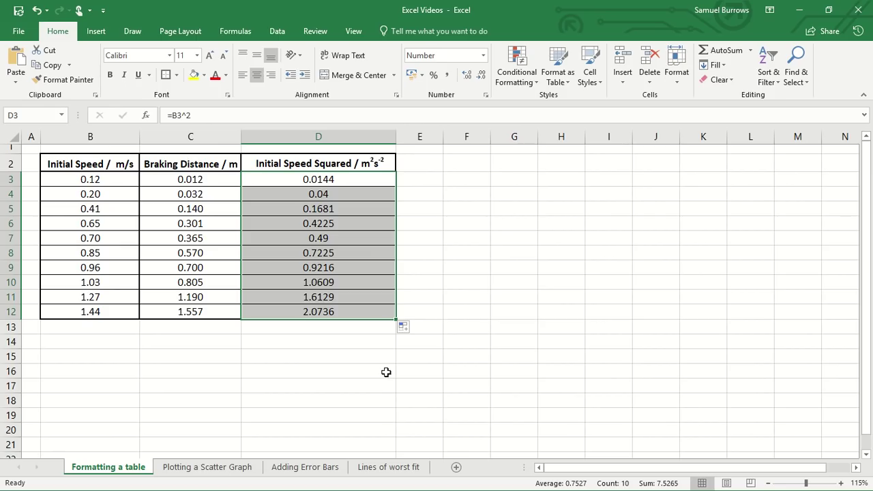
click(446, 250)
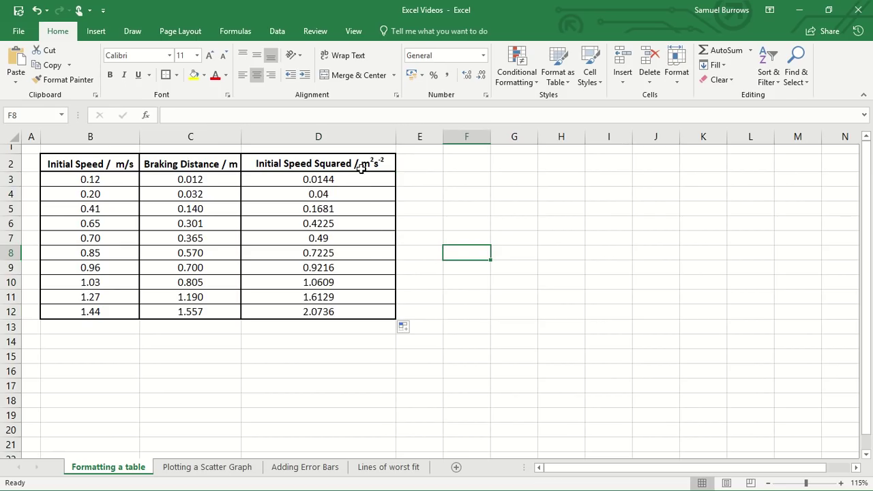
Adjust D3 and D4 to show three decimal places, matching the two significant figures of the initial speeds.
click(354, 183)
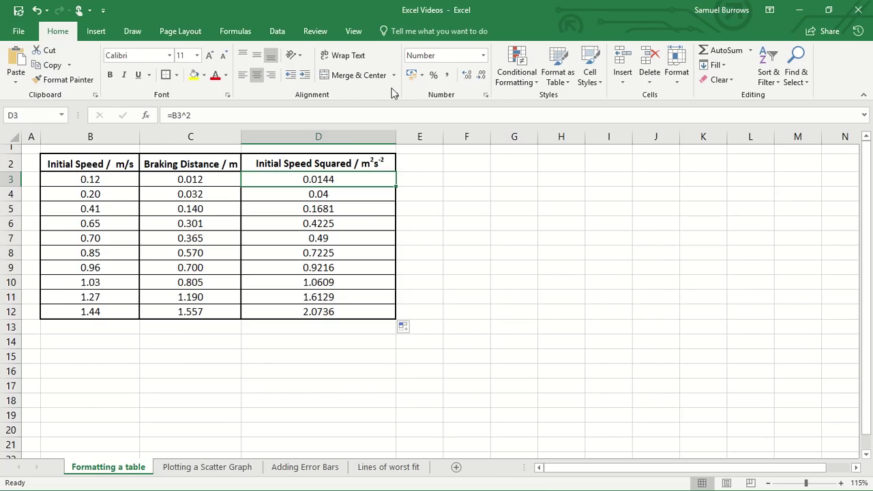
click(482, 75)
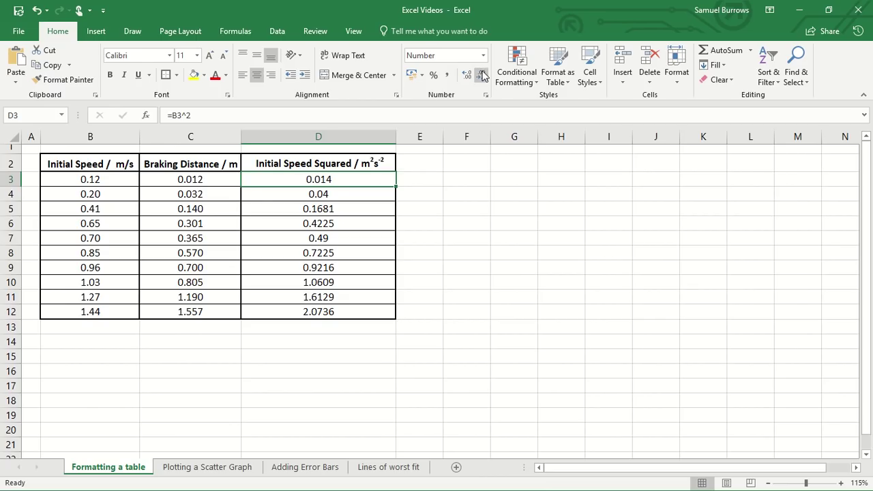
key(Down)
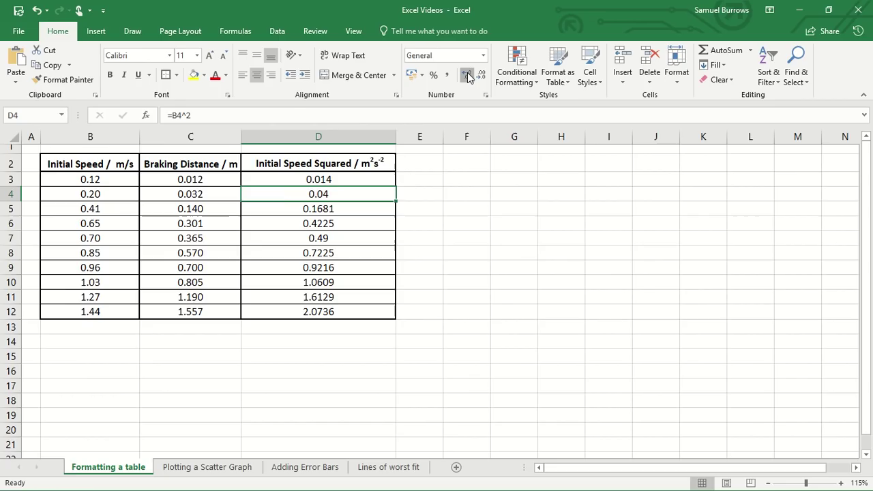
click(467, 75)
Reduce the squared speeds in D5 and D6 to two decimal places.
key(Down)
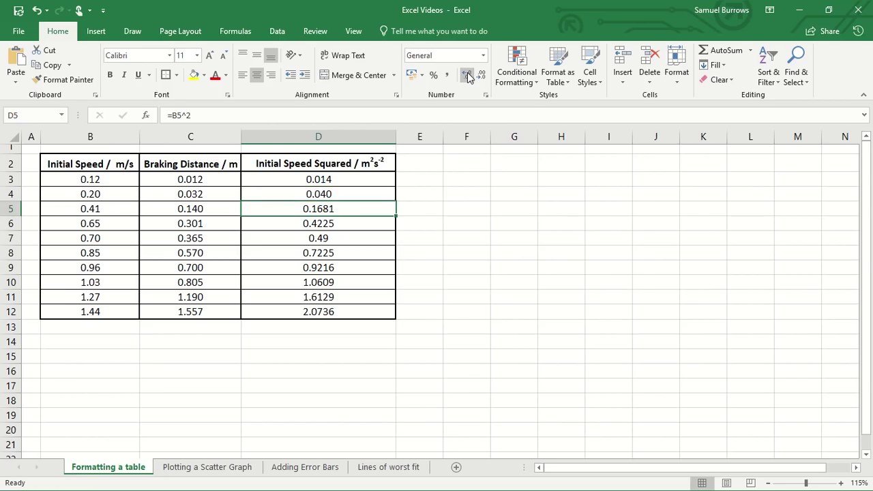
click(482, 75)
click(483, 75)
key(Down)
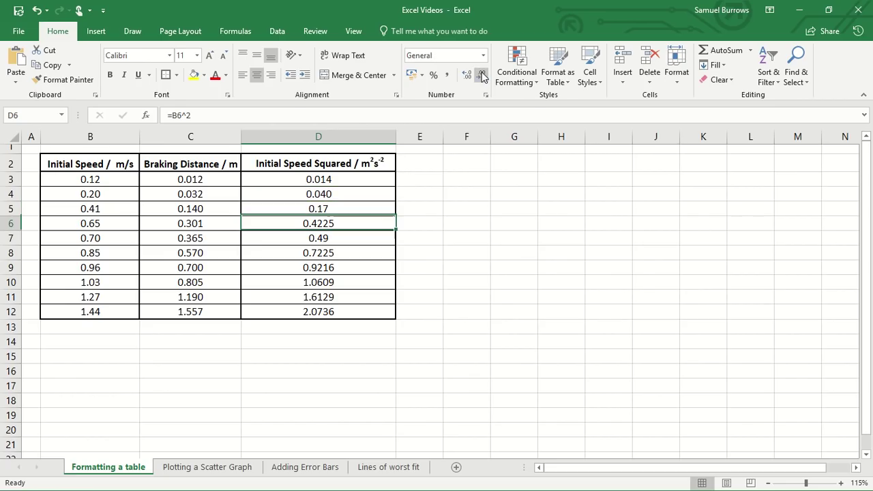
click(482, 75)
click(483, 75)
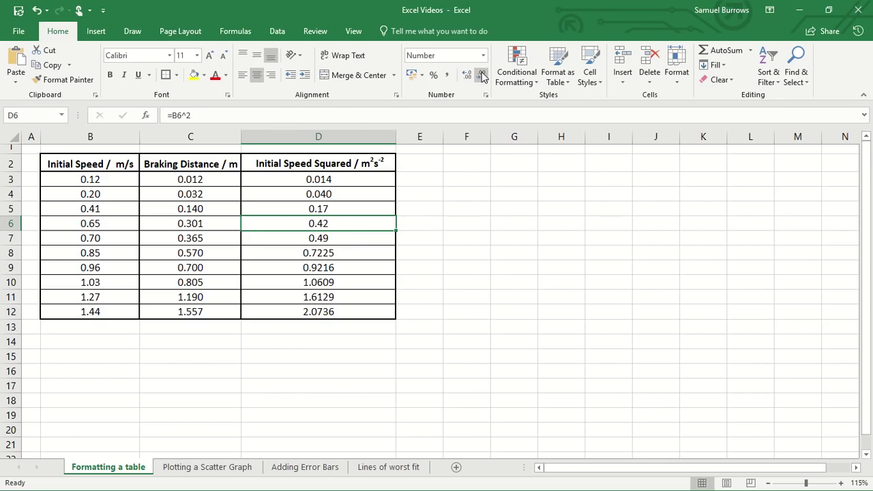
Skip D7 and reduce the squared speeds in D8 and D9 to two decimal places.
key(Down)
key(Down)
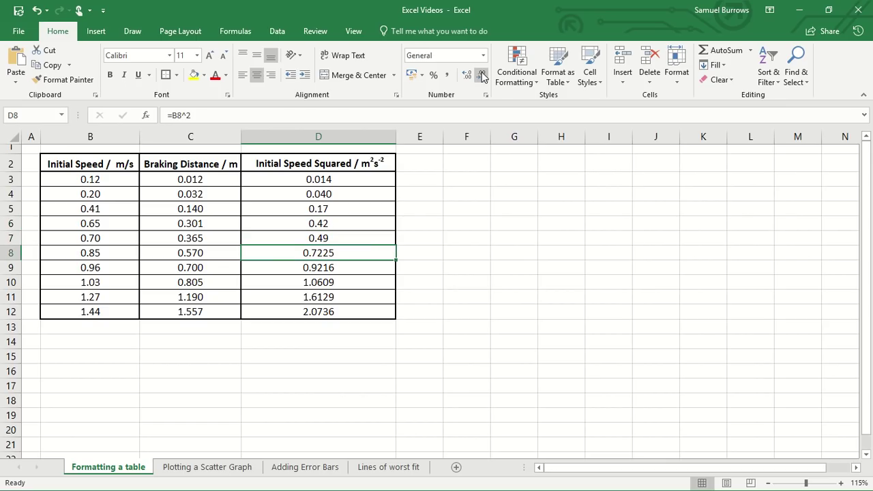
click(483, 75)
click(483, 75)
key(Down)
click(483, 75)
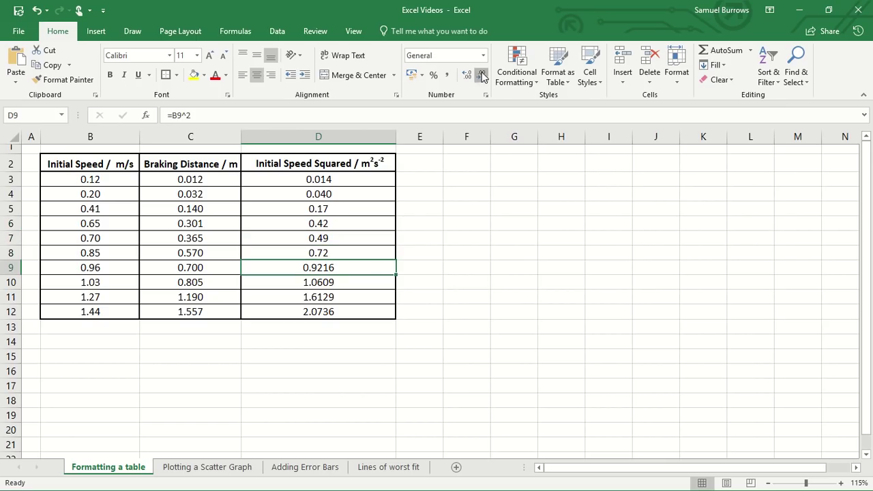
click(482, 75)
Reduce the squared speeds in D10, D11 and D12 to two decimal places, matching the three significant figures of their initial speeds.
key(Down)
key(Left)
key(Left)
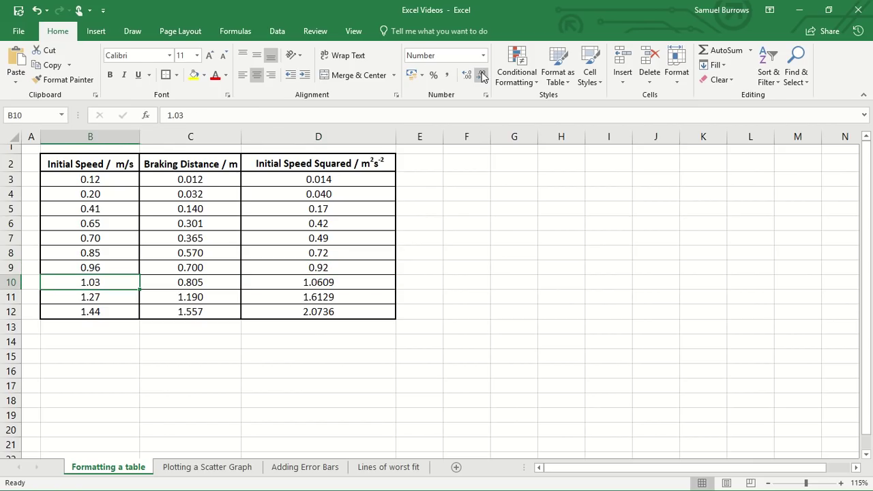
click(325, 285)
click(475, 78)
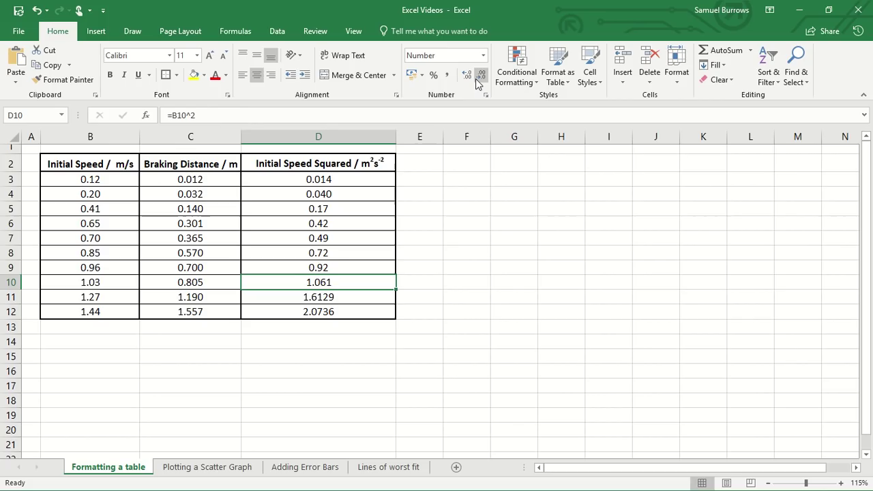
click(475, 78)
key(Down)
click(476, 79)
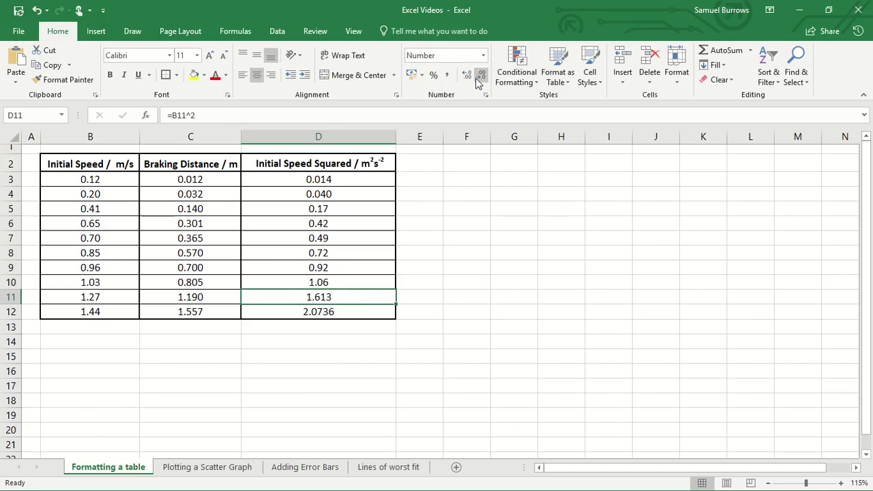
click(475, 78)
key(Down)
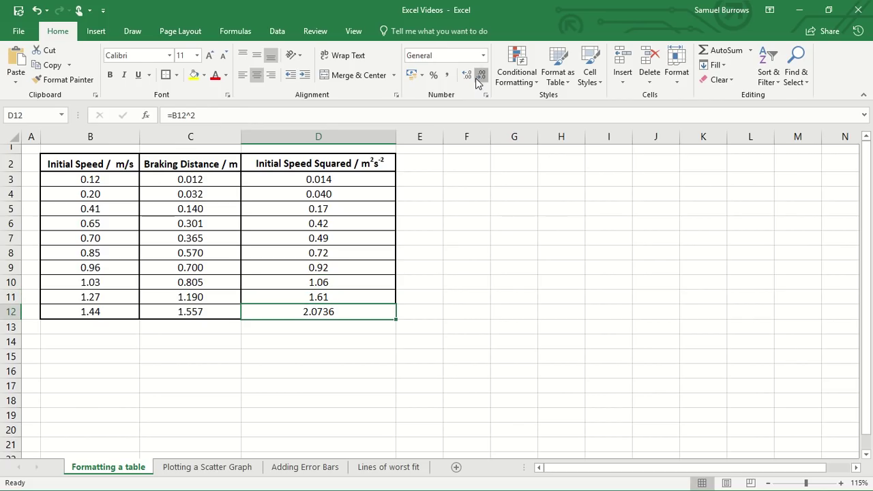
click(475, 78)
click(475, 78)
click(367, 424)
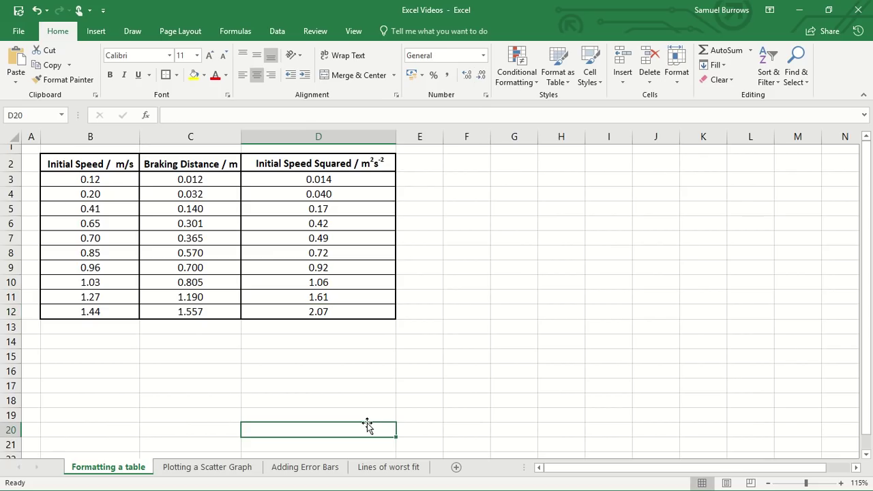